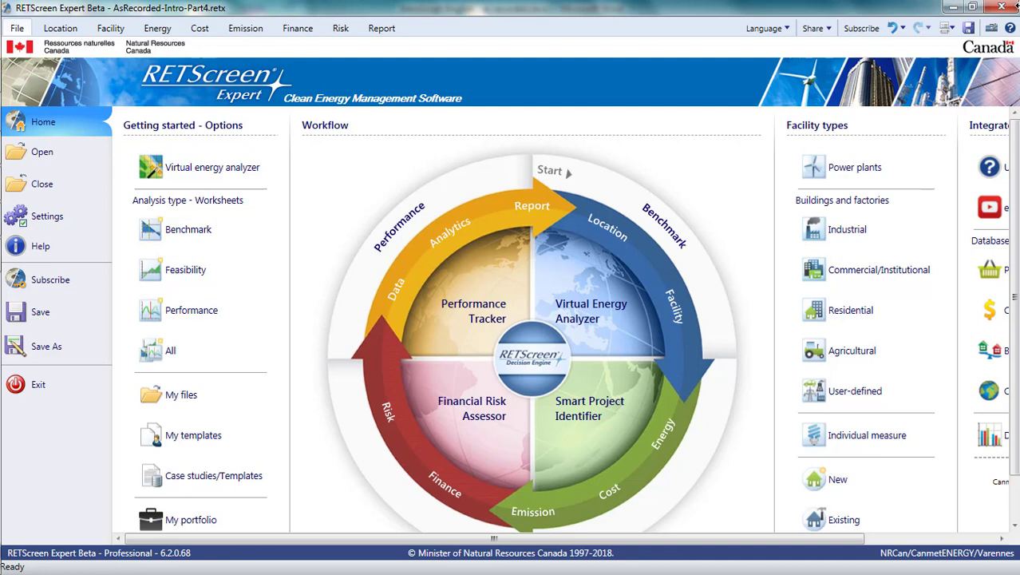
- Switch to the Cost tab to show the Level 1 costs: €7,500,000 initial and €80,000 annual
click(202, 30)
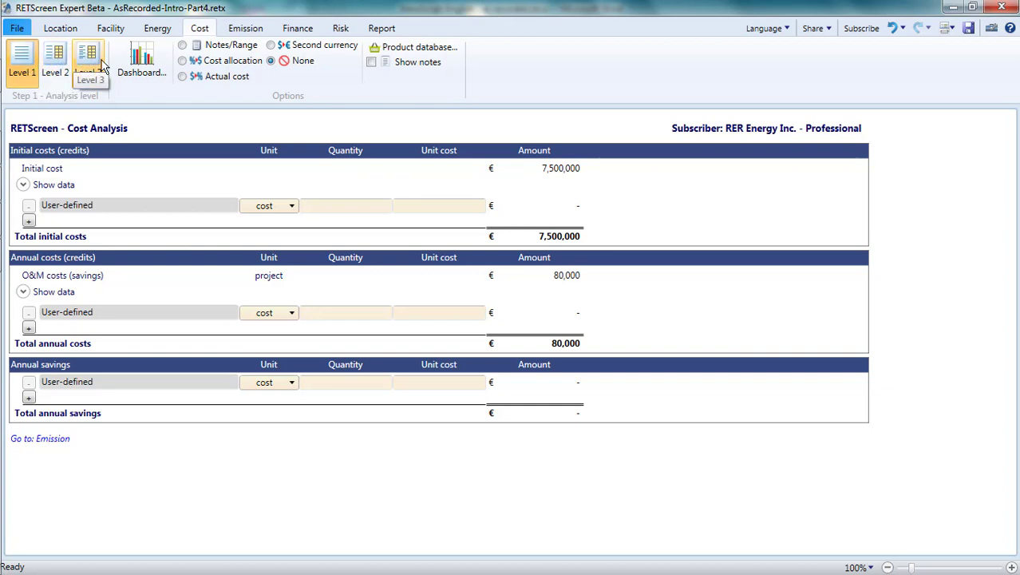
click(247, 29)
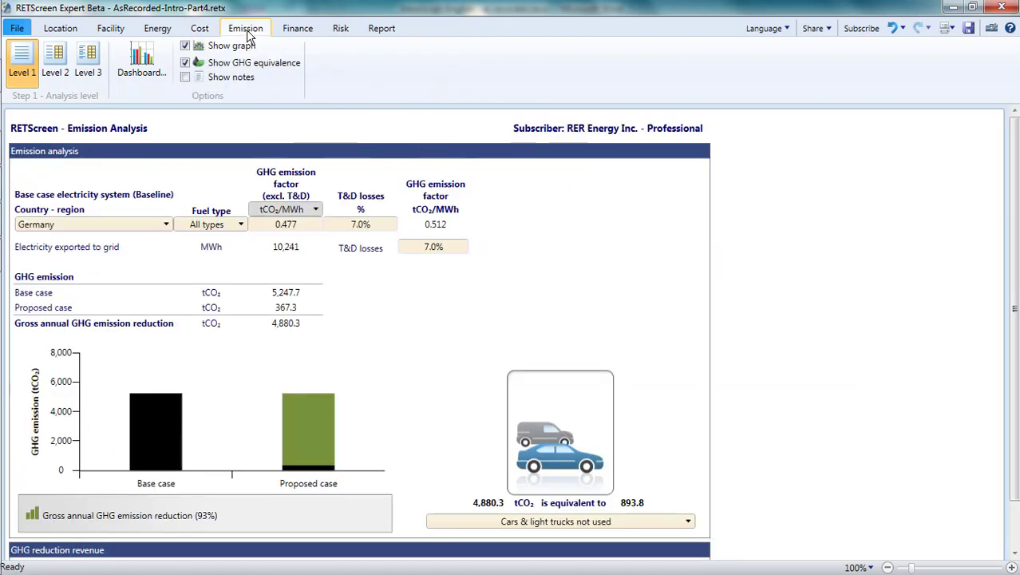
click(297, 29)
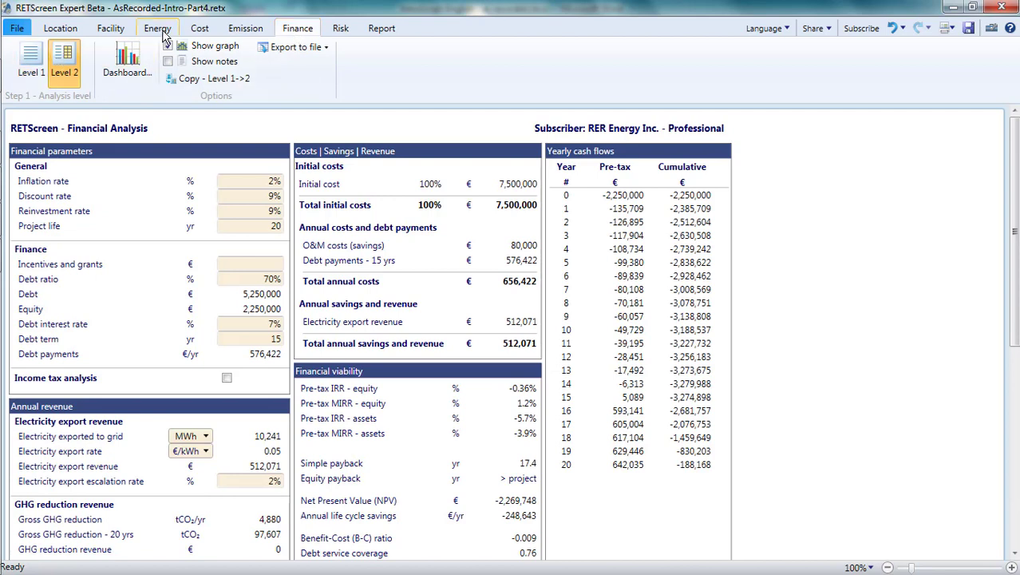
click(198, 30)
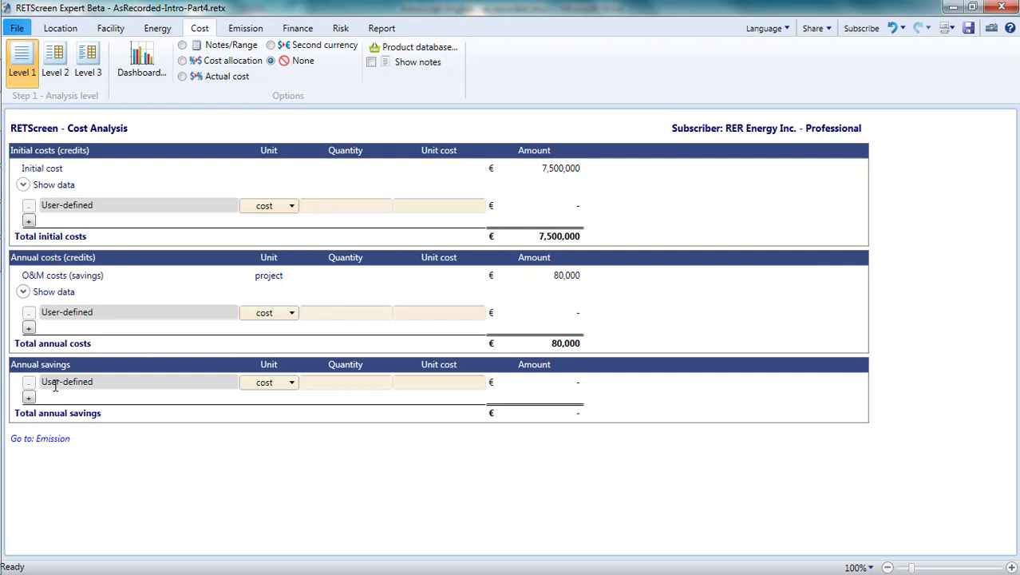
- Add a 'Grazing livestock' annual credit of quantity 1 at €3,000
click(290, 312)
click(280, 340)
drag(94, 312, 42, 312)
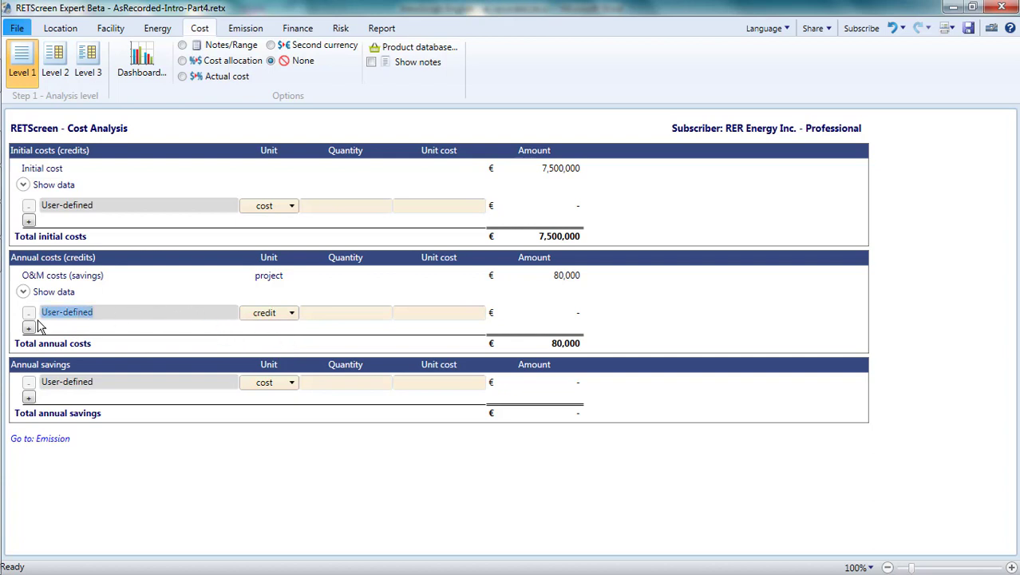
text(Grazing livestock)
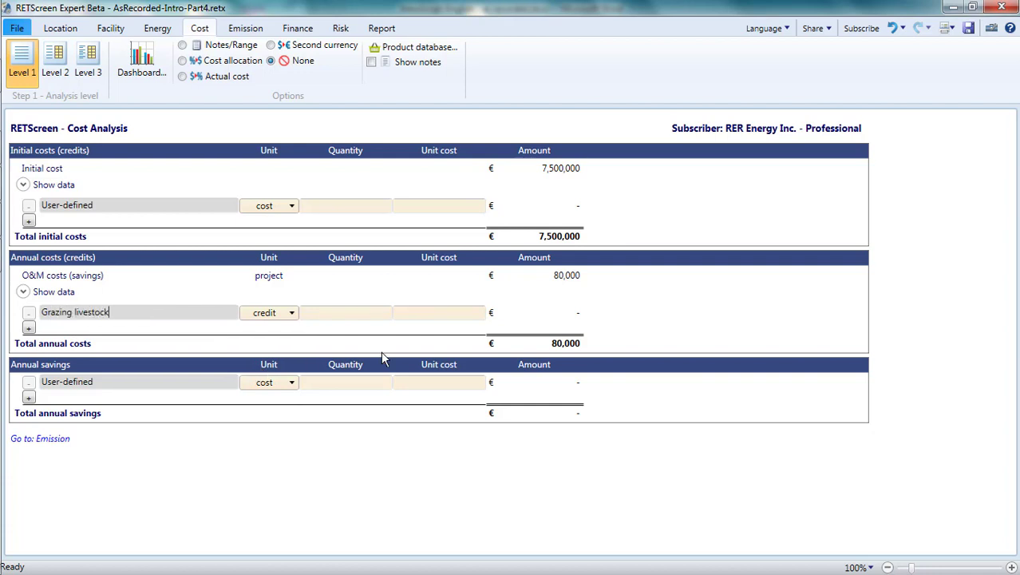
click(353, 316)
text(1)
key(Tab)
text(3000)
click(28, 327)
click(29, 328)
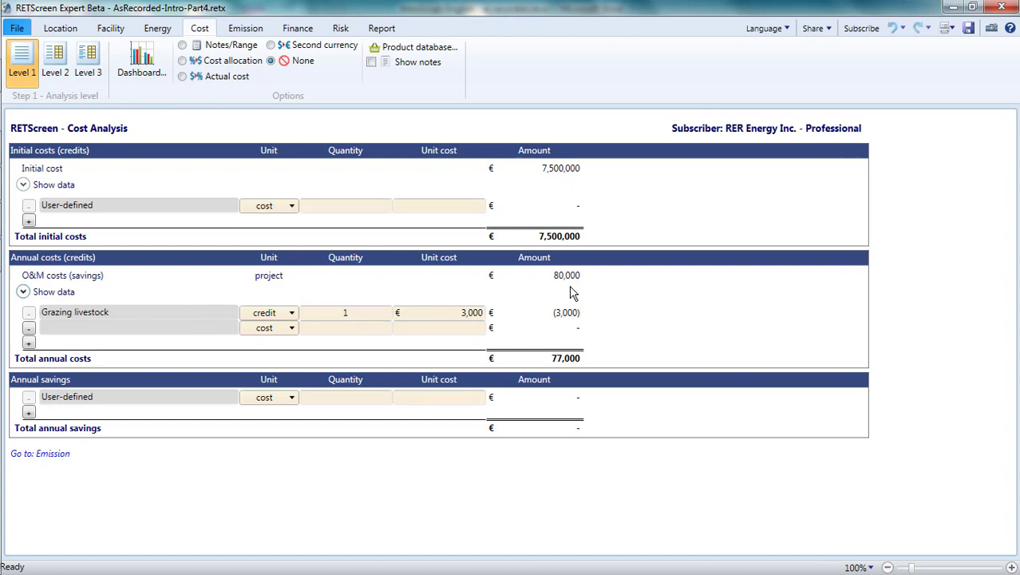
- Check the Energy tab's initial cost, then review the Level 2 itemized cost table
click(152, 32)
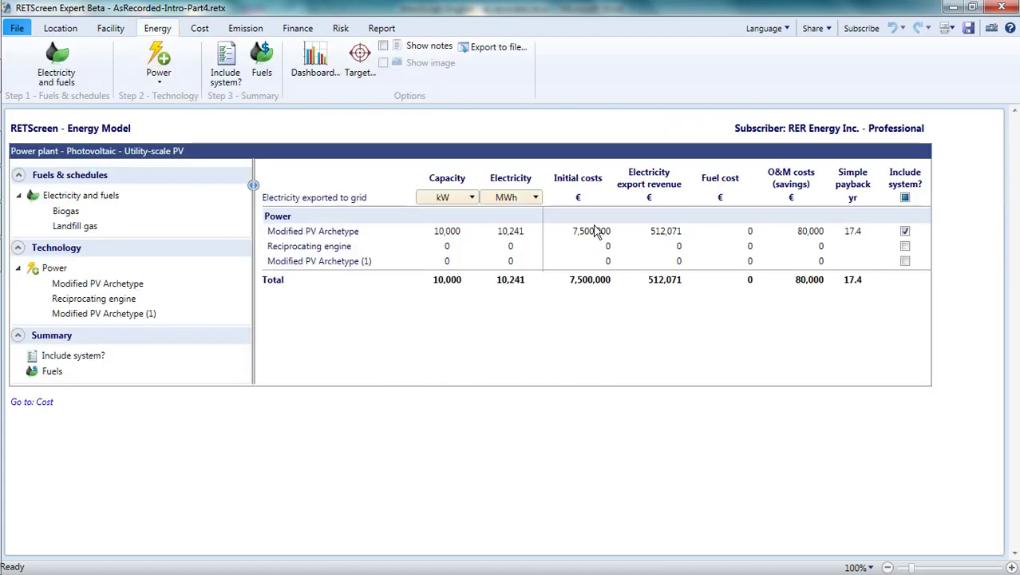
click(202, 32)
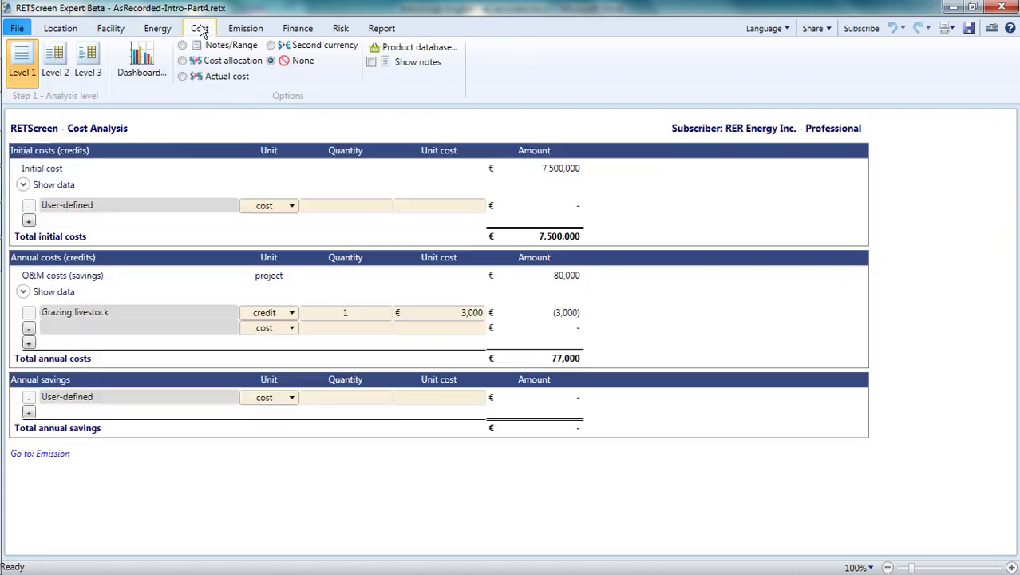
click(58, 75)
scroll(404, 303, down, 1)
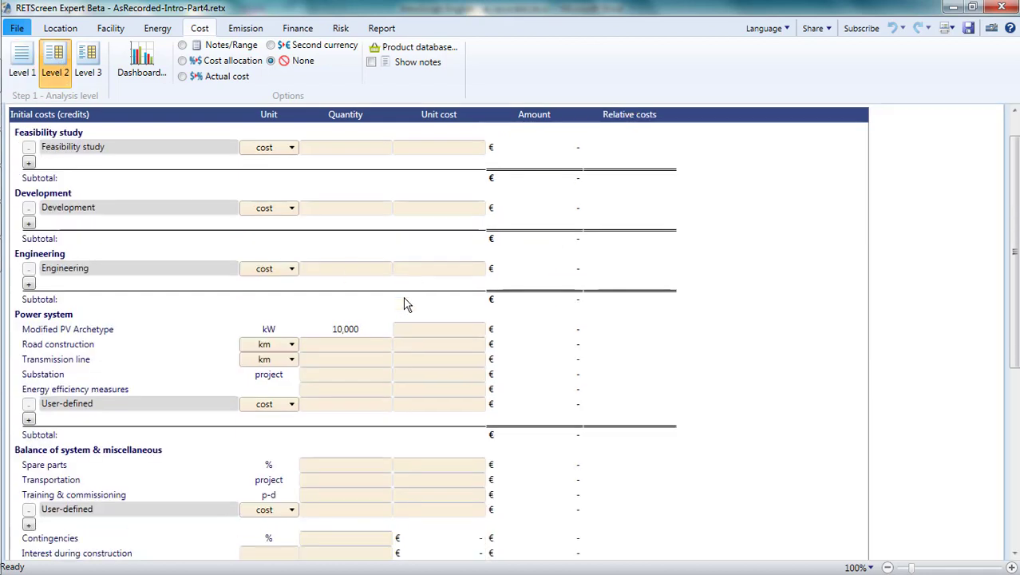
scroll(404, 304, down, 2)
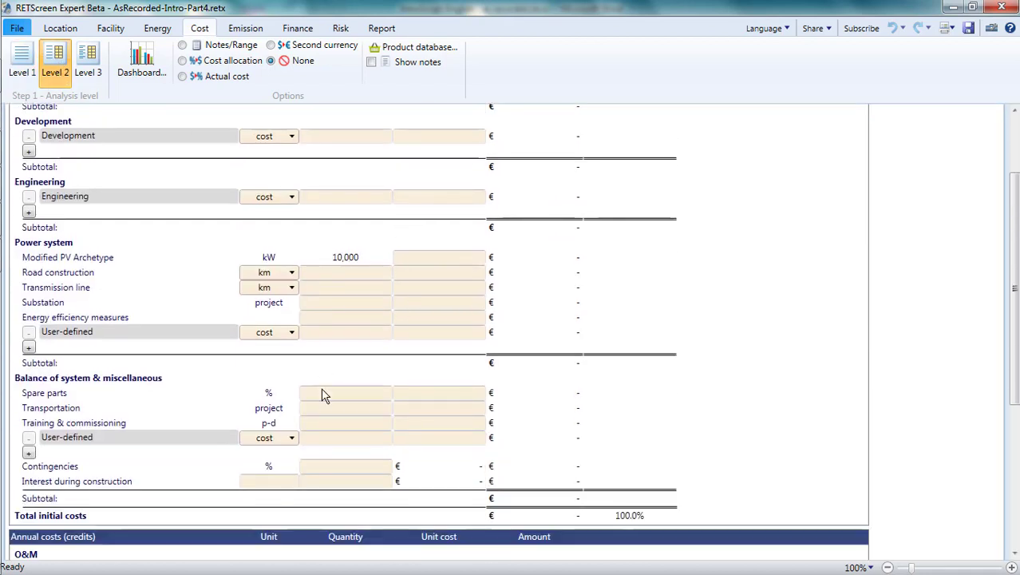
scroll(378, 344, up, 3)
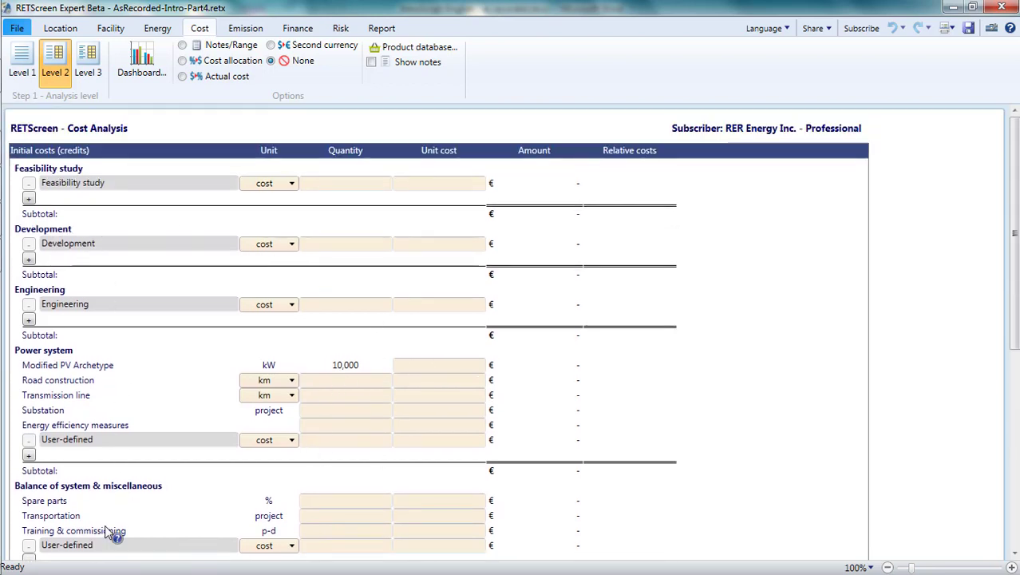
scroll(104, 525, down, 5)
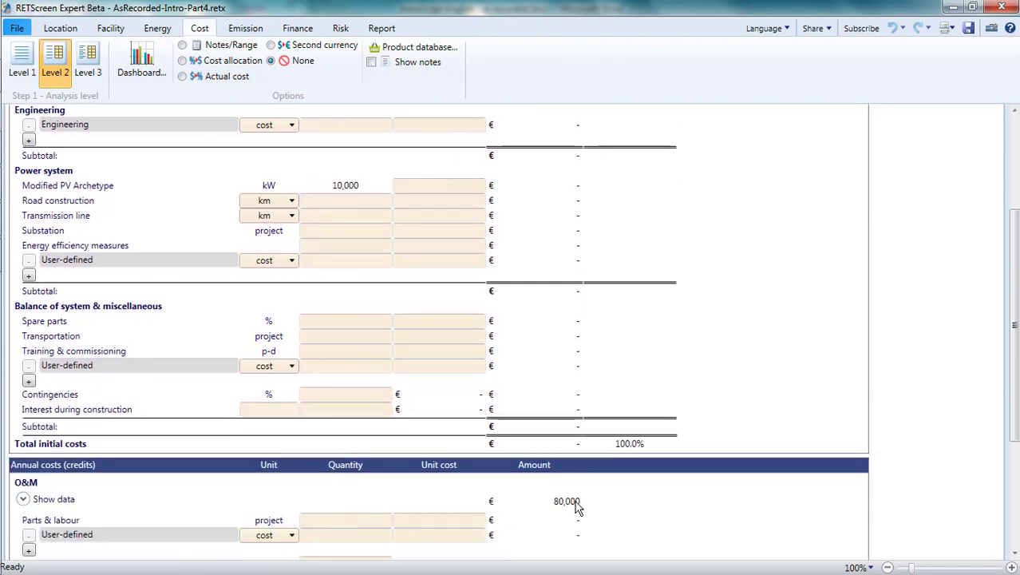
scroll(563, 508, down, 2)
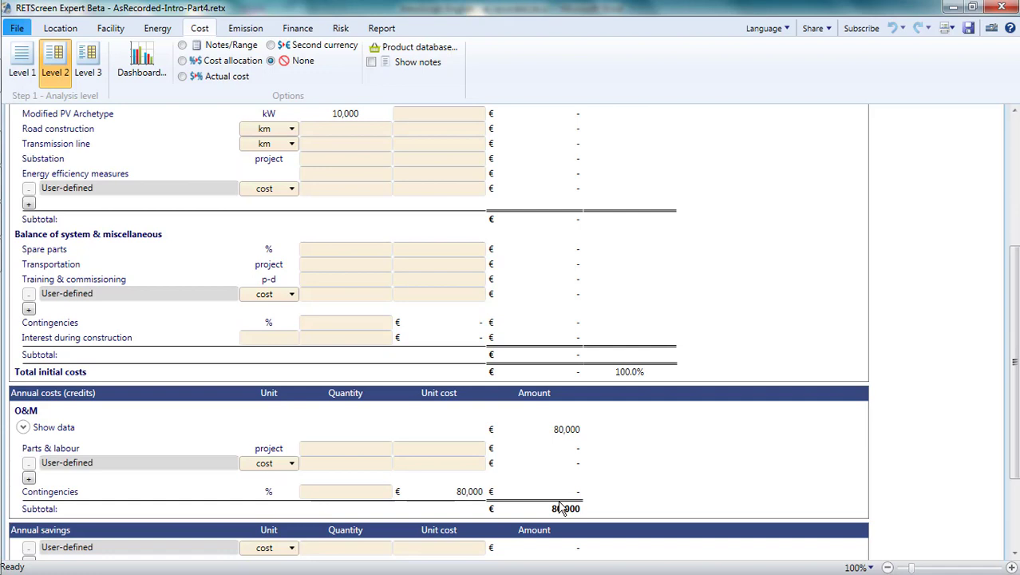
scroll(563, 508, up, 5)
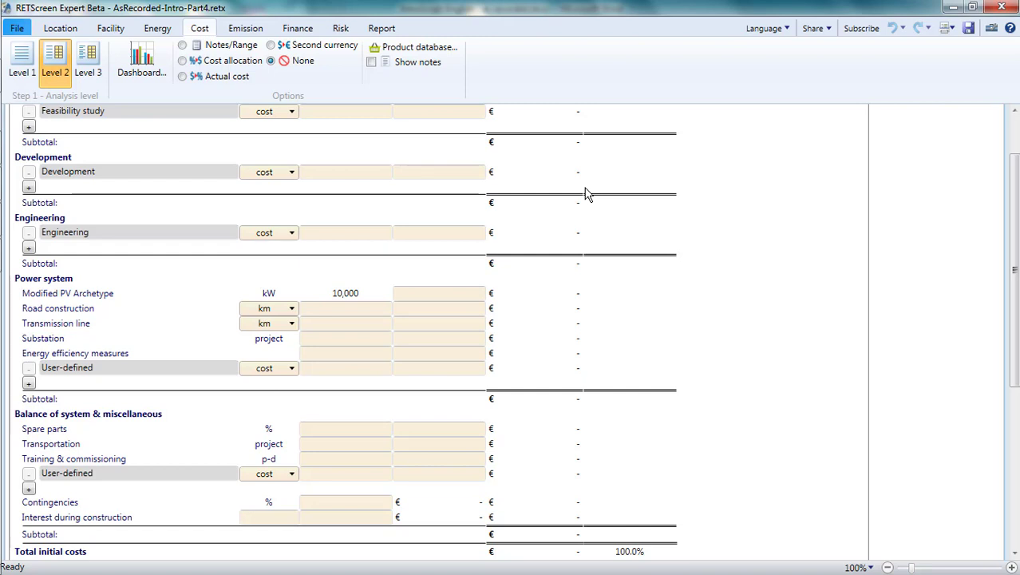
- Price the PV archetype at €750/kW and add an 'Inverter replacement' cost of €400,000 in year 12
click(443, 291)
scroll(550, 245, down, 8)
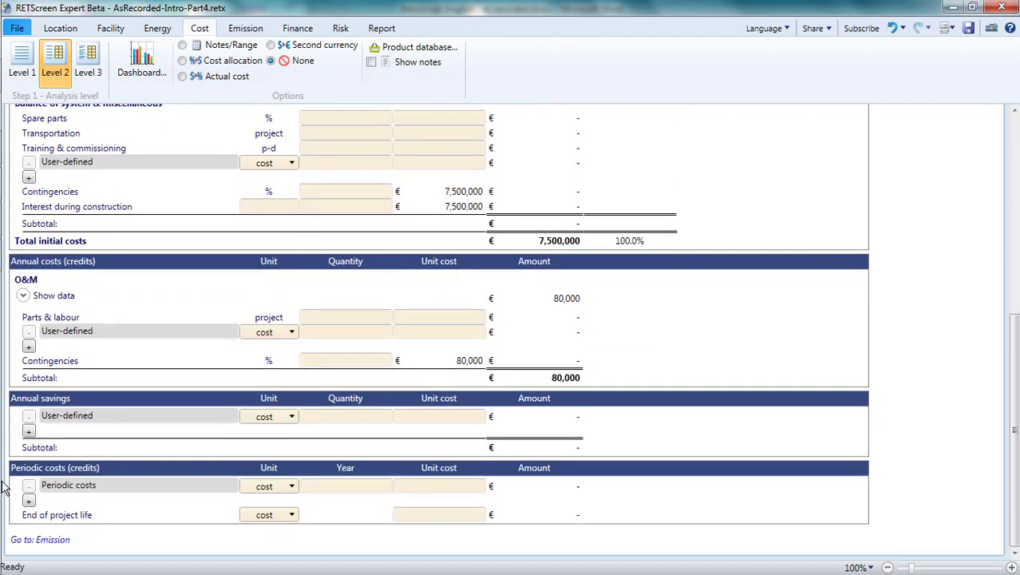
click(105, 482)
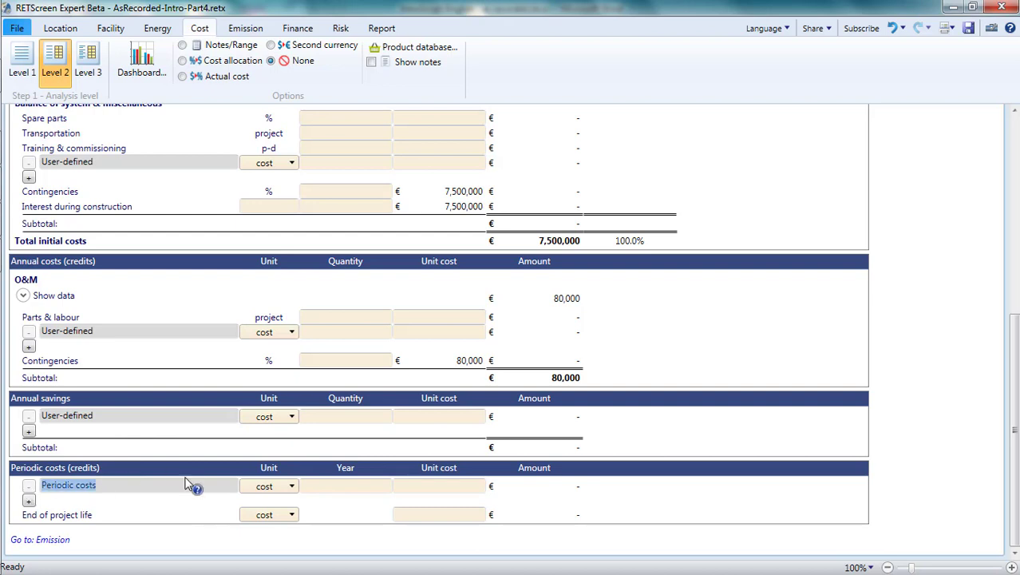
text(Inverter replacement)
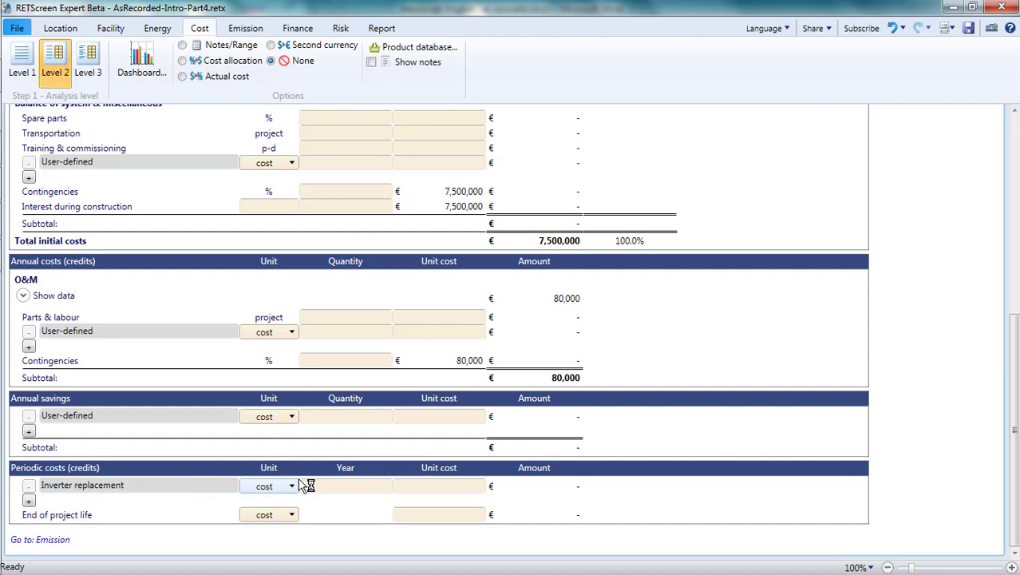
click(330, 485)
text(12)
click(441, 489)
text(400000)
click(591, 495)
scroll(229, 278, up, 8)
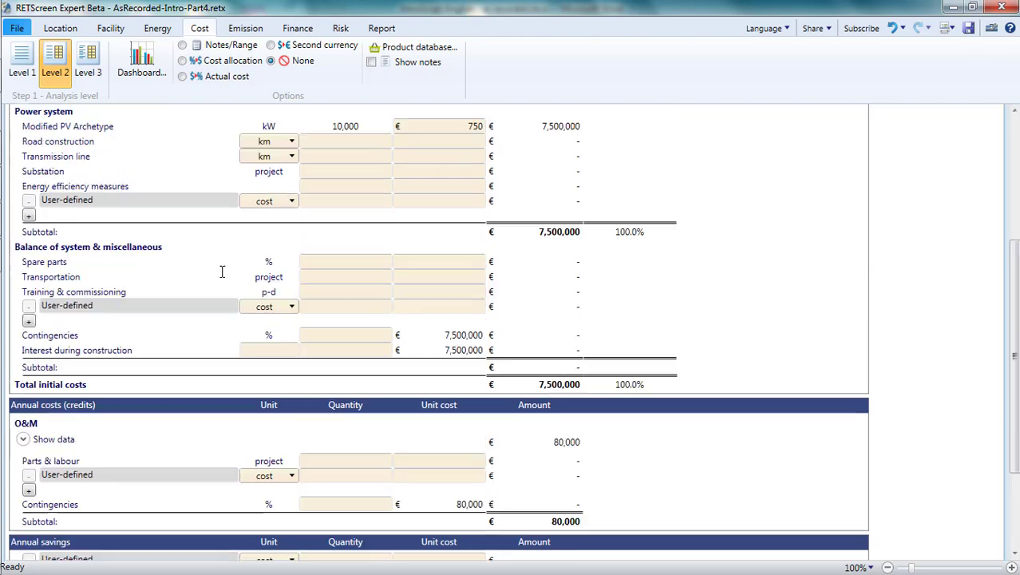
- Switch the cost sheet to Level 3 and look over its itemized sections
click(100, 52)
scroll(384, 210, down, 1)
scroll(384, 210, down, 10)
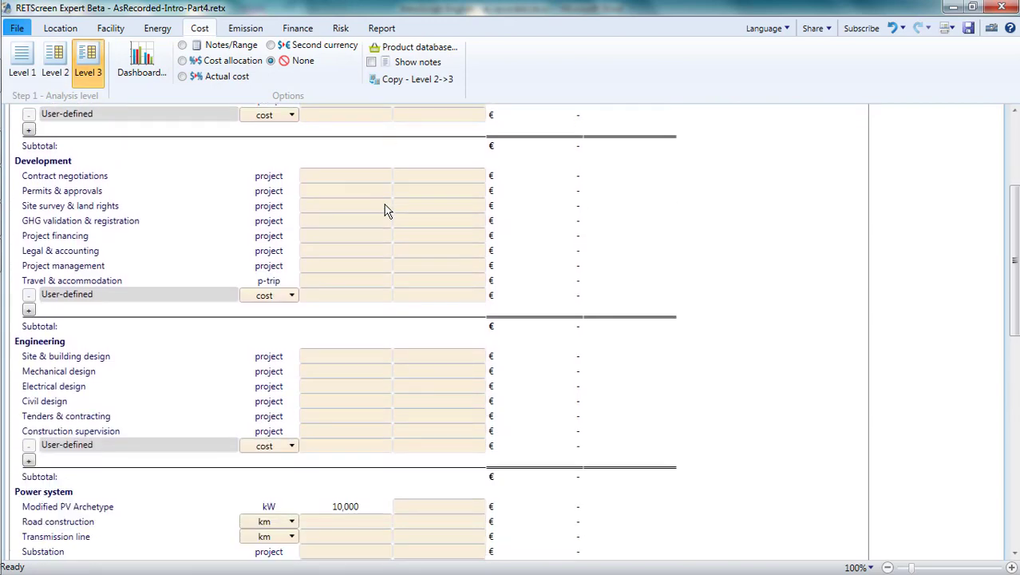
scroll(384, 210, down, 3)
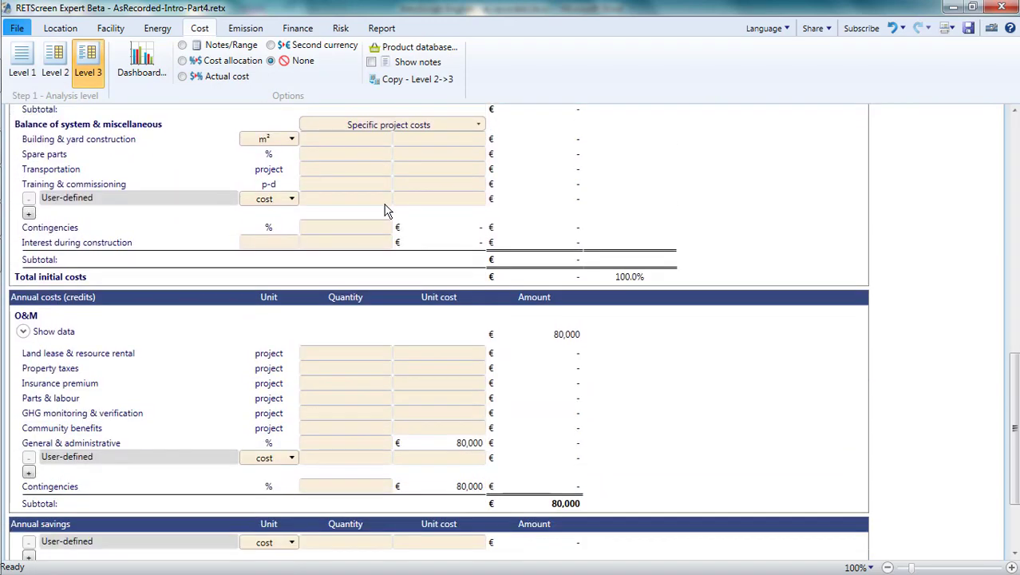
scroll(384, 210, up, 9)
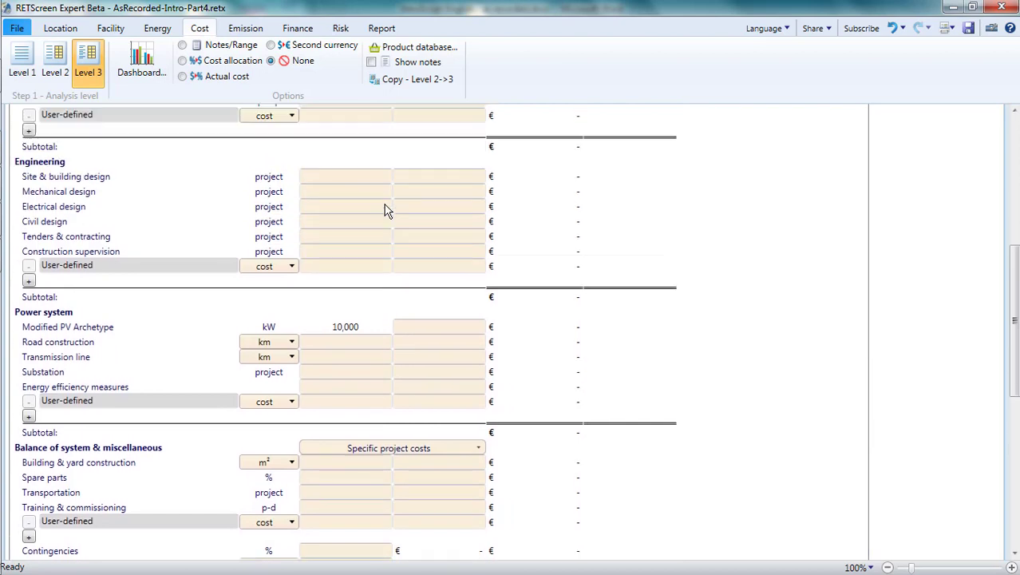
scroll(384, 210, up, 6)
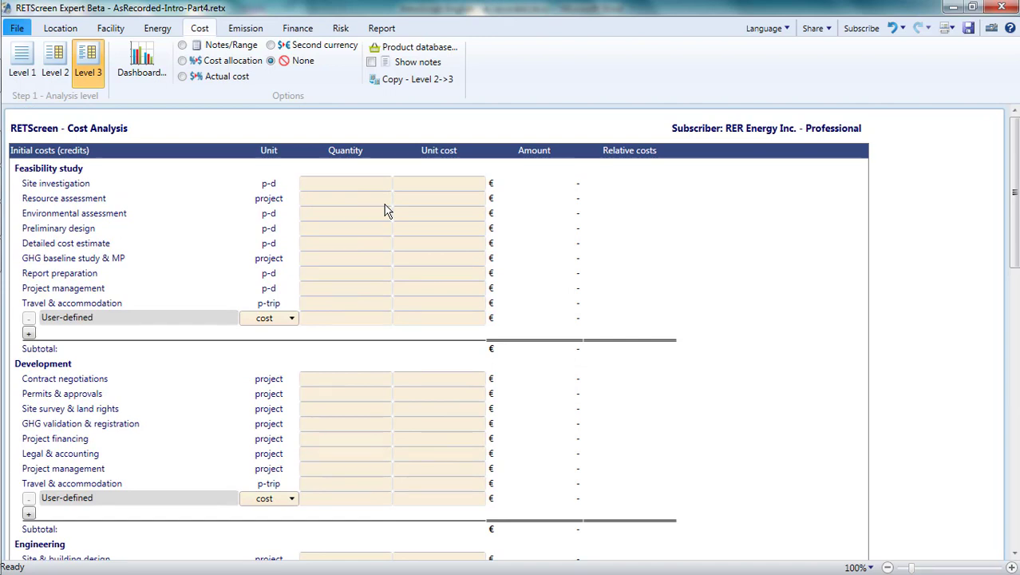
- Copy the Level 2 cost entries into Level 3, overwriting the existing data
click(382, 82)
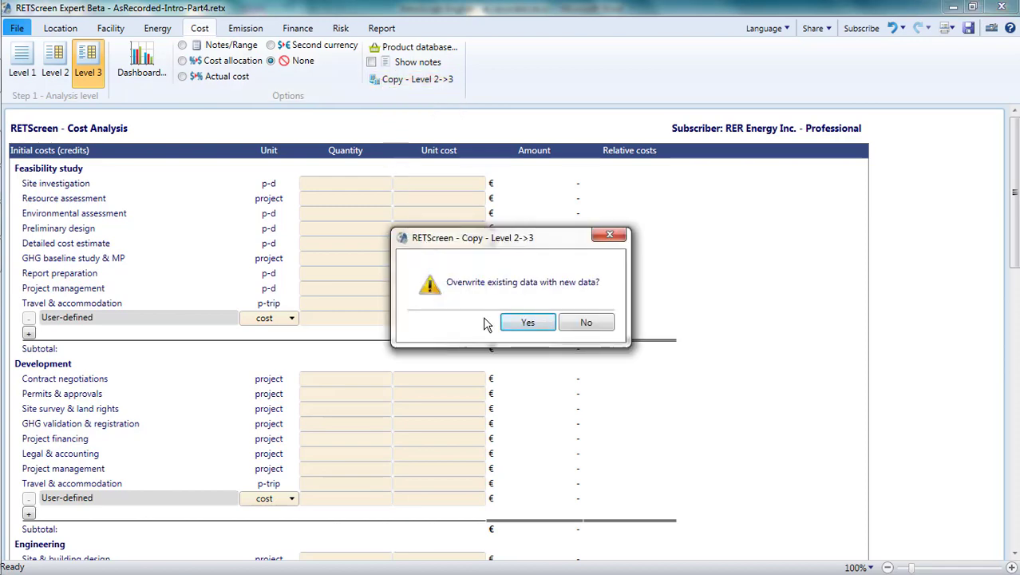
click(528, 324)
scroll(465, 248, down, 5)
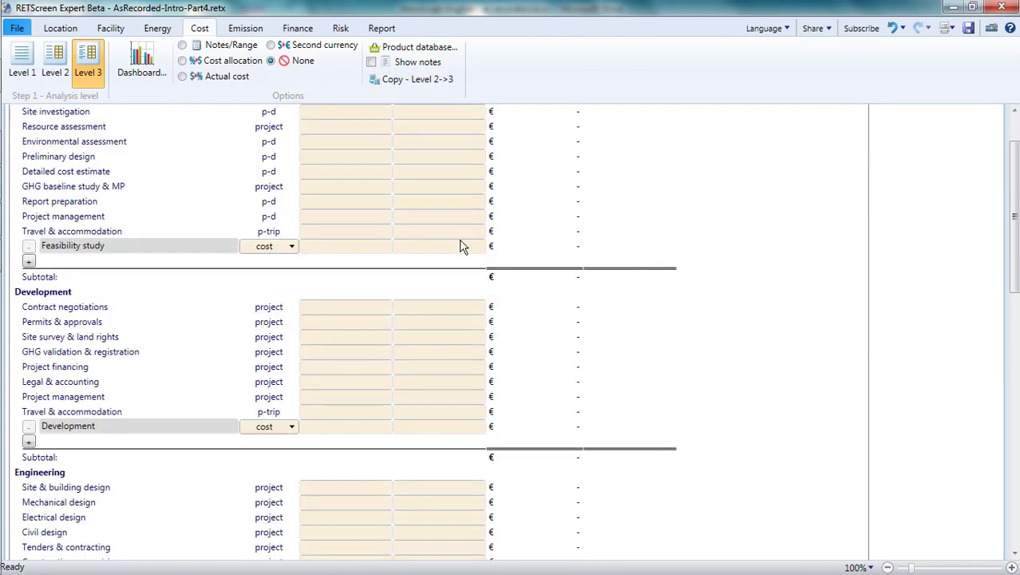
scroll(511, 335, down, 1)
scroll(530, 451, down, 4)
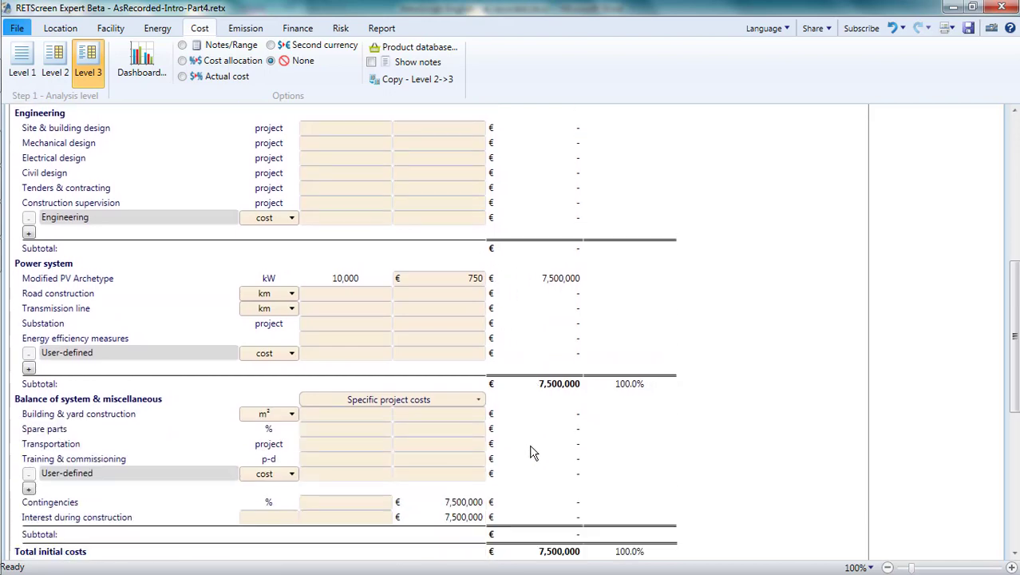
scroll(530, 451, down, 4)
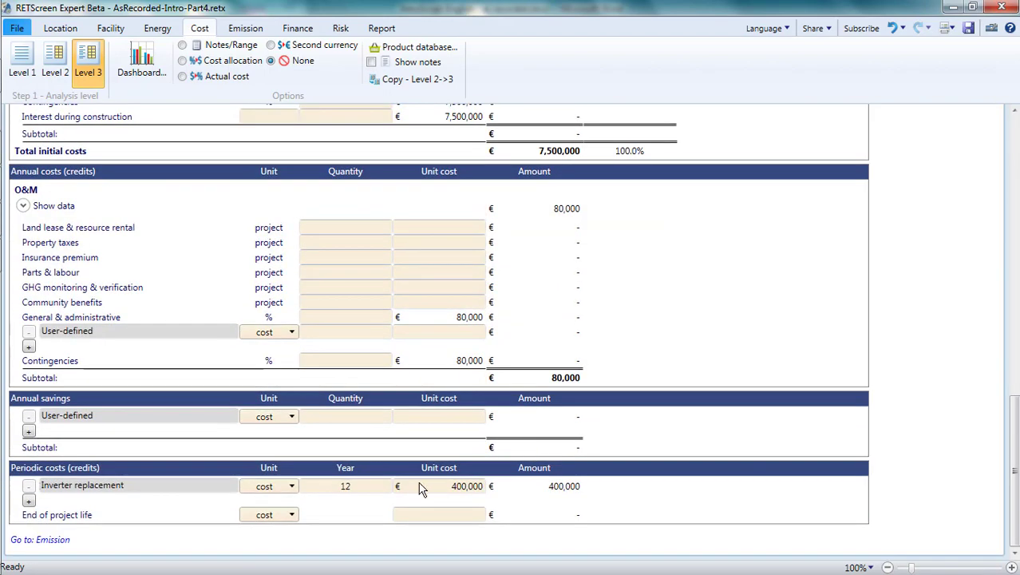
scroll(481, 485, up, 5)
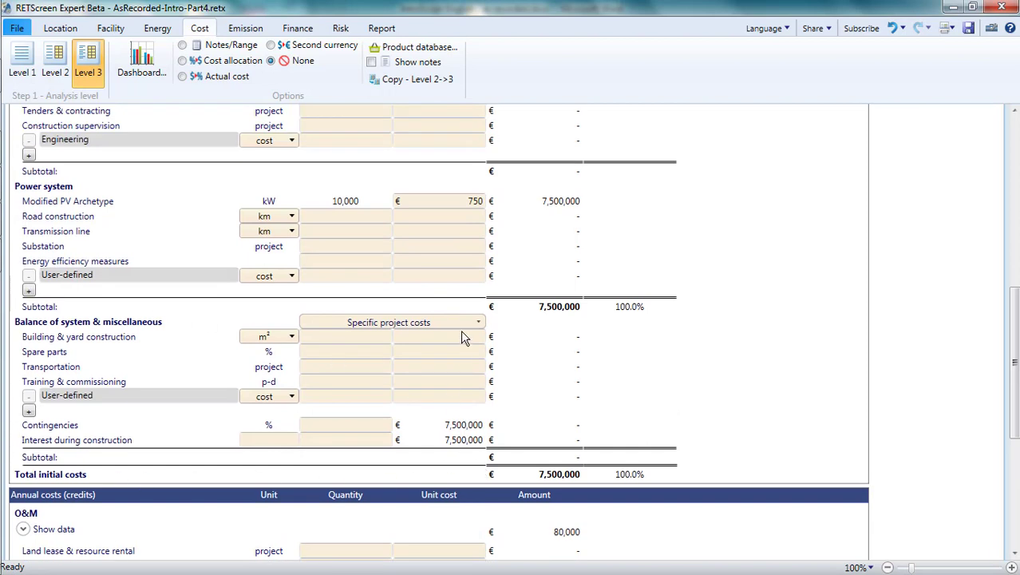
- Add Photovoltaic specific project costs with an 8,000 kW inverter at €50/kW
click(471, 322)
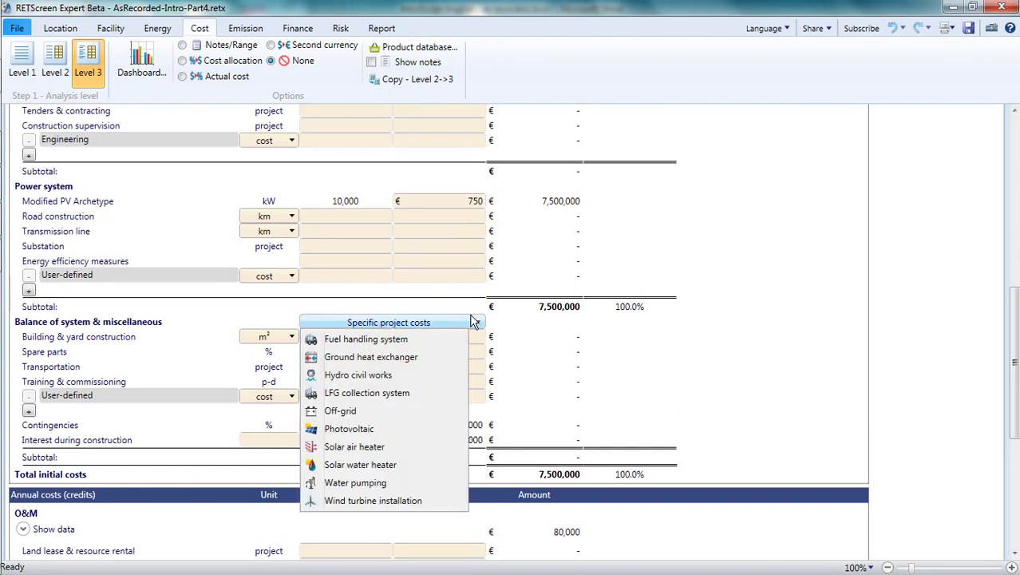
click(413, 429)
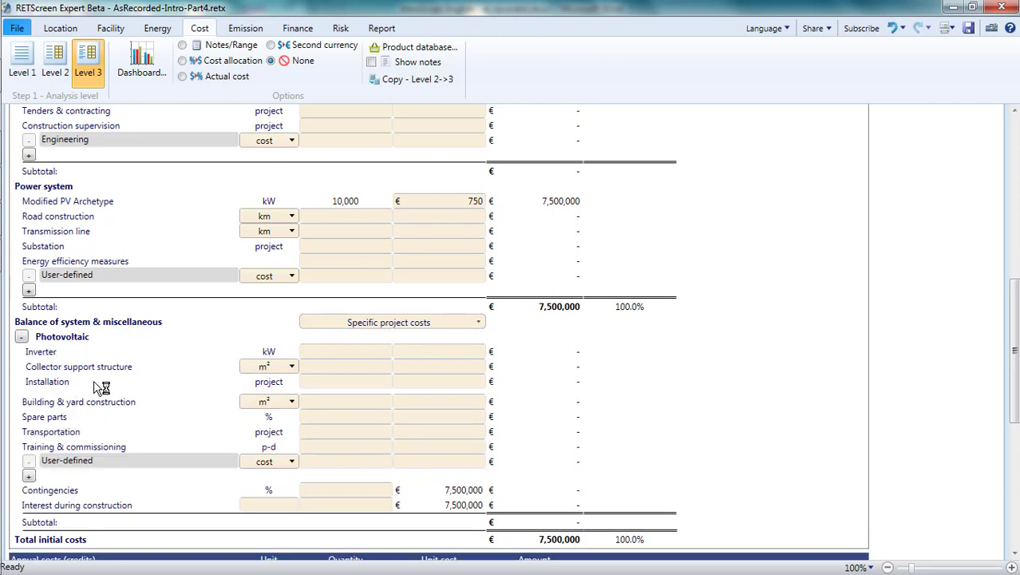
click(325, 352)
text(8000)
click(422, 354)
text(50)
key(Return)
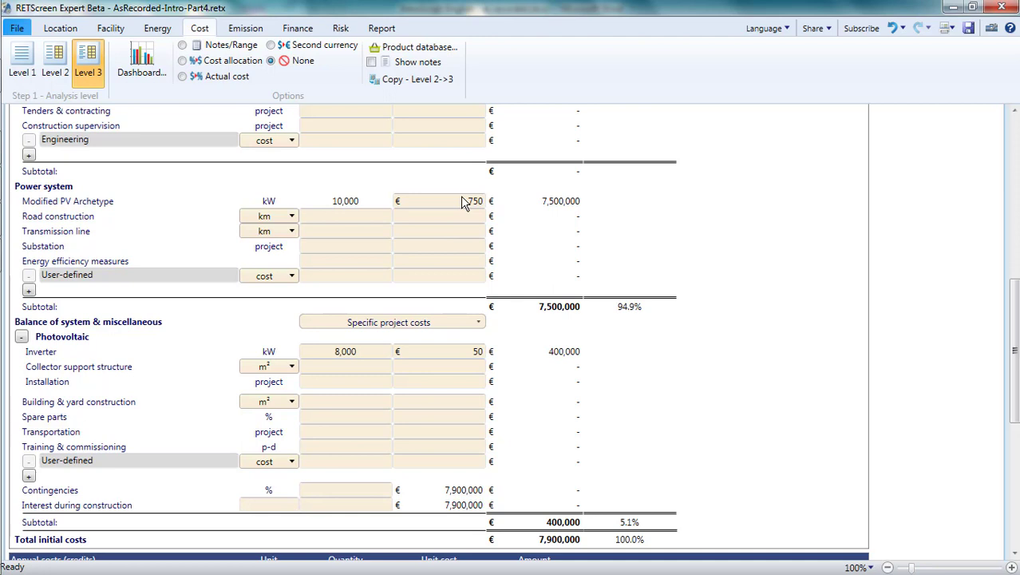
- Lower the Modified PV Archetype unit cost to €710/kW
click(463, 199)
text(710)
click(737, 246)
scroll(562, 478, up, 4)
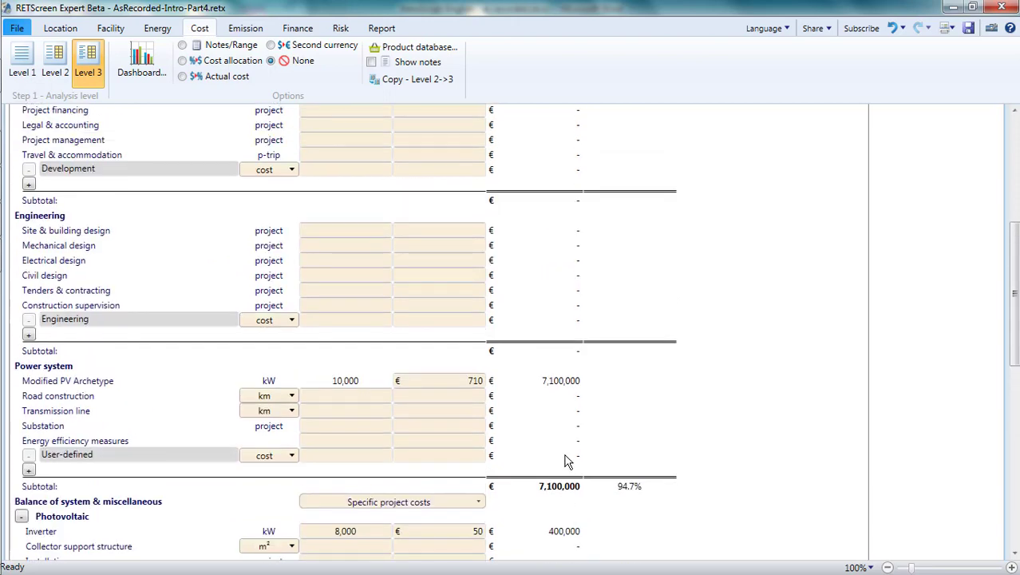
scroll(564, 461, up, 8)
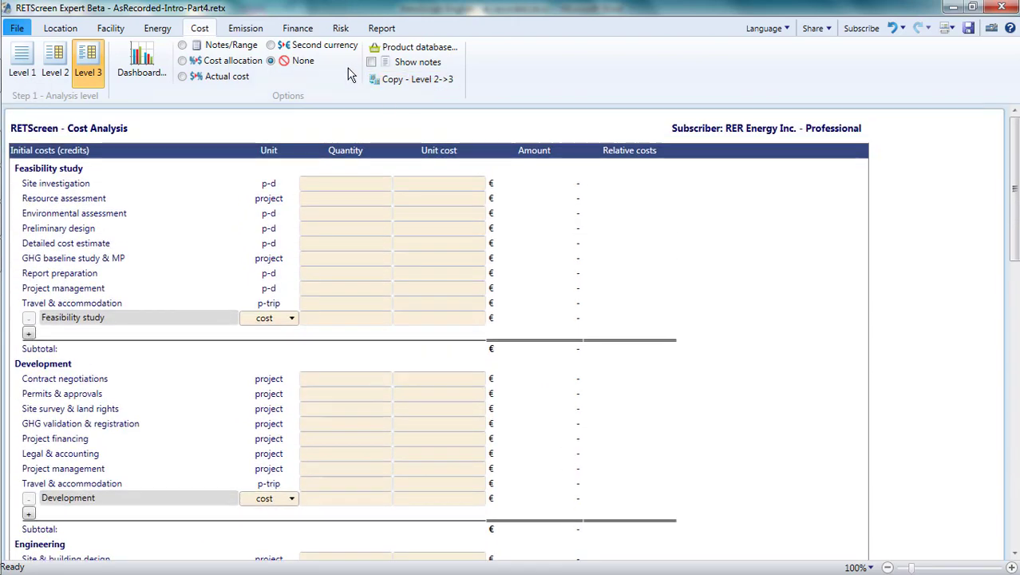
- Turn on China (CNY) as the second currency at an exchange rate of 0.13
click(271, 45)
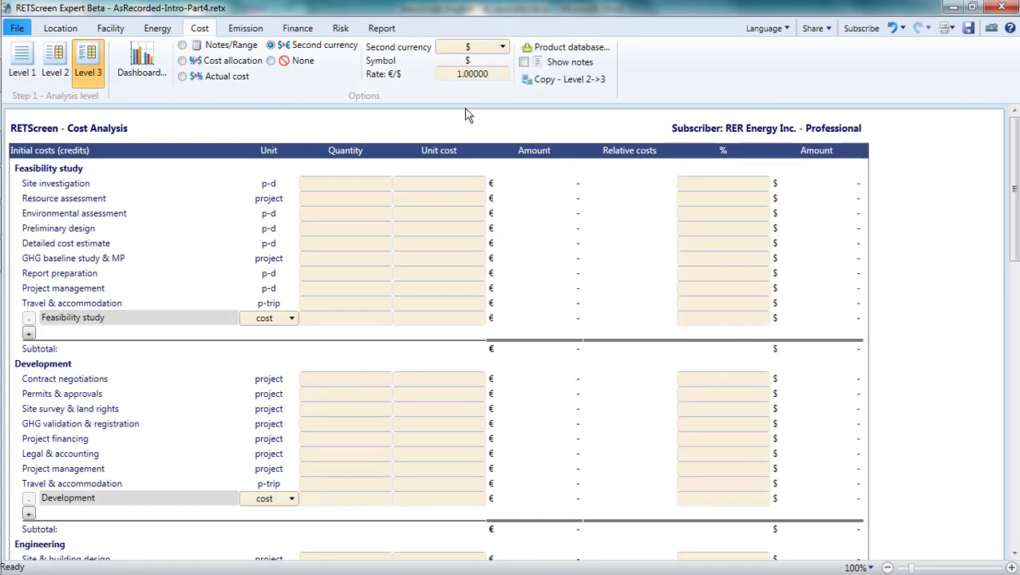
click(501, 47)
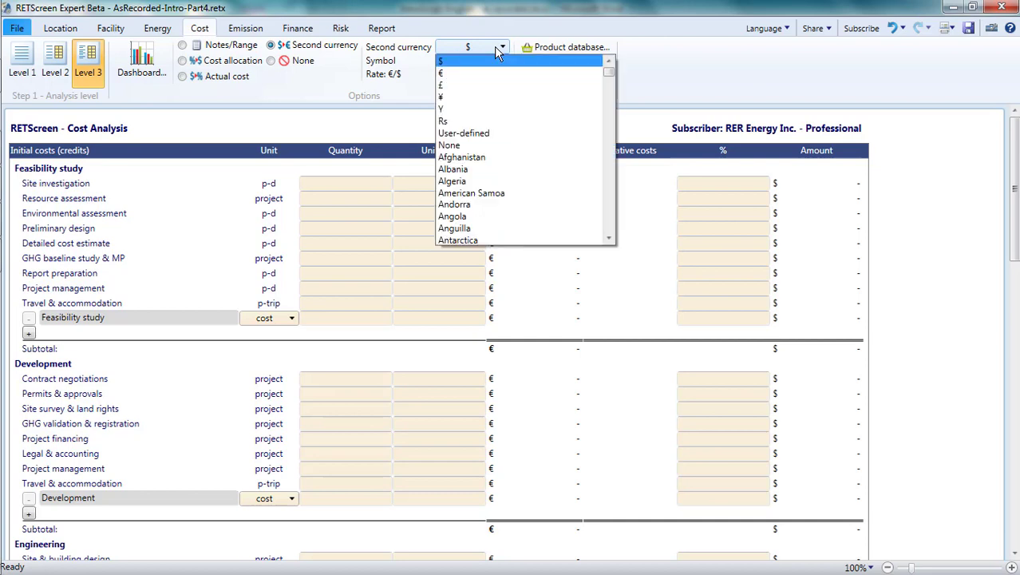
scroll(482, 191, down, 3)
scroll(482, 193, down, 9)
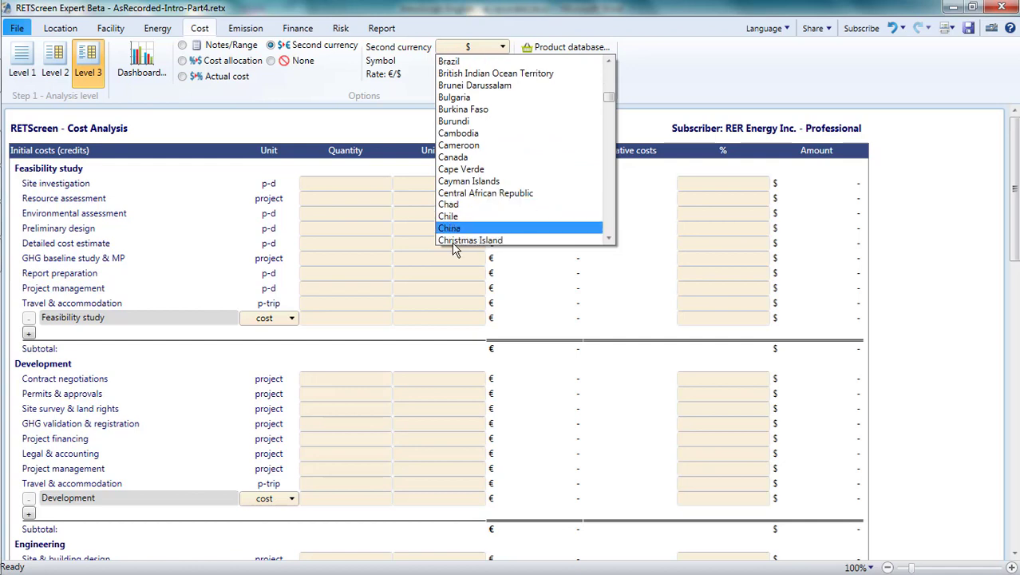
click(453, 230)
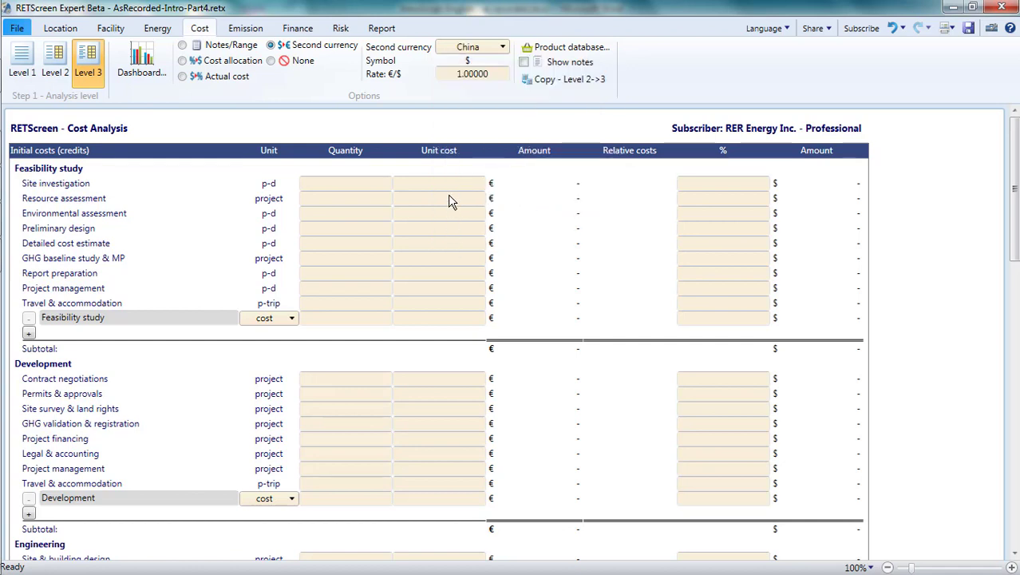
click(495, 76)
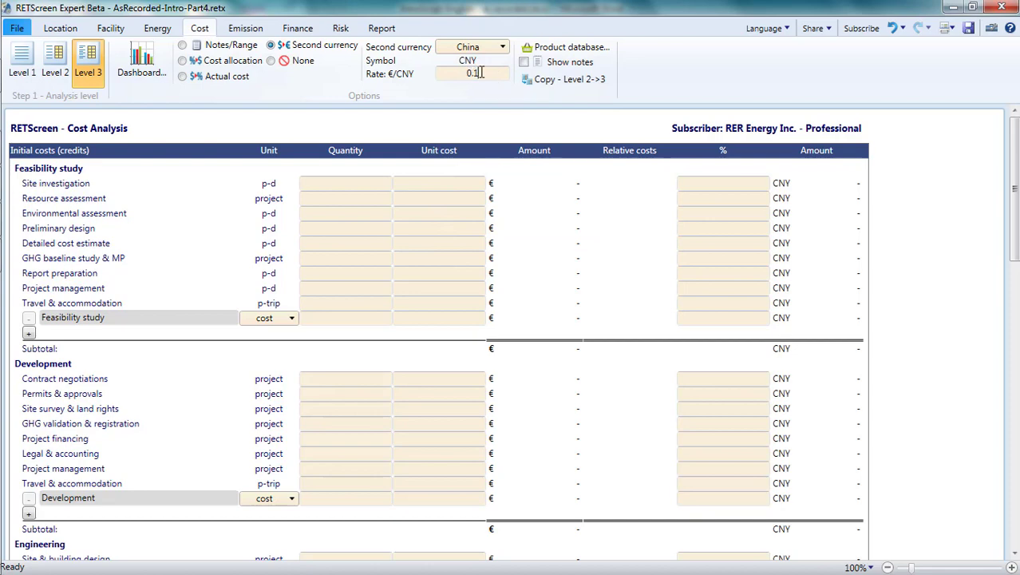
text(0.13)
click(963, 173)
- Assign a 30% CNY share to the PV archetype and 90% to the inverter
scroll(963, 174, down, 5)
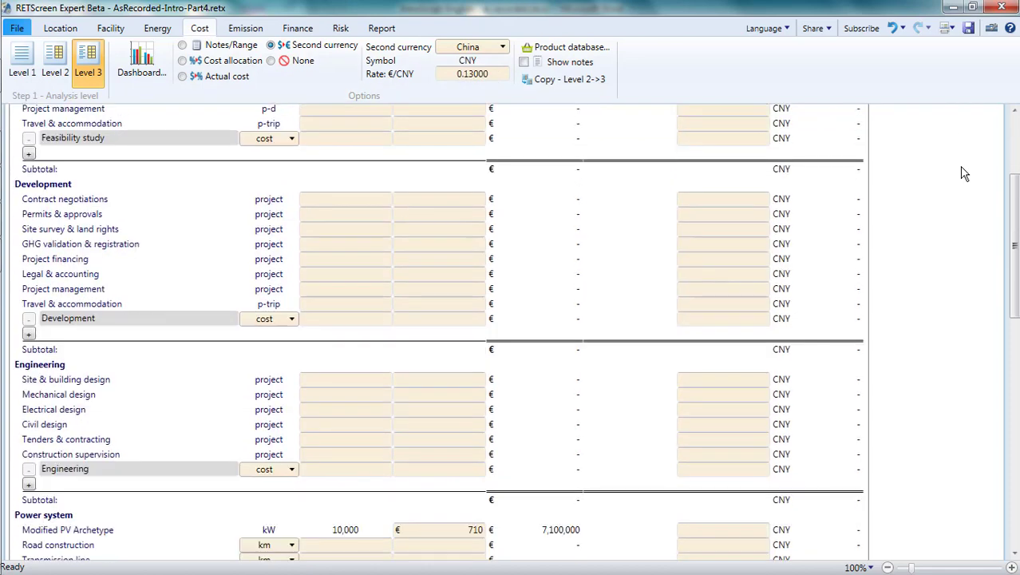
click(742, 315)
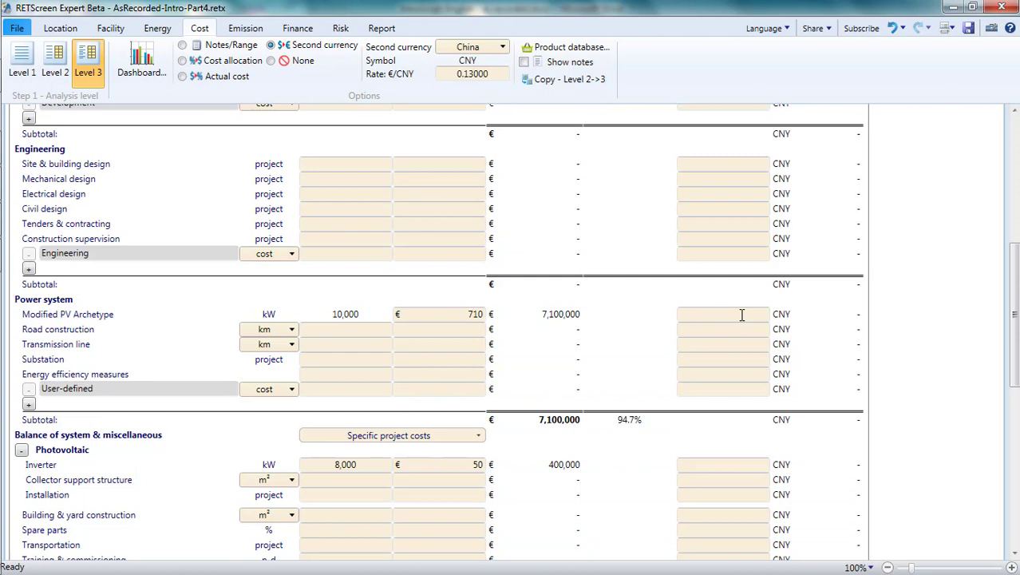
text(30)
scroll(741, 315, down, 2)
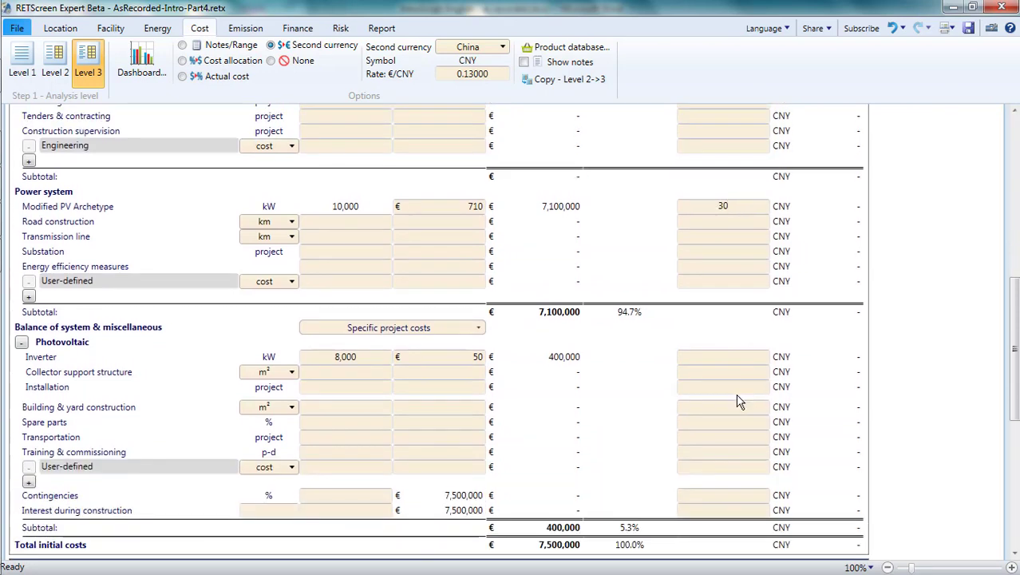
key(Return)
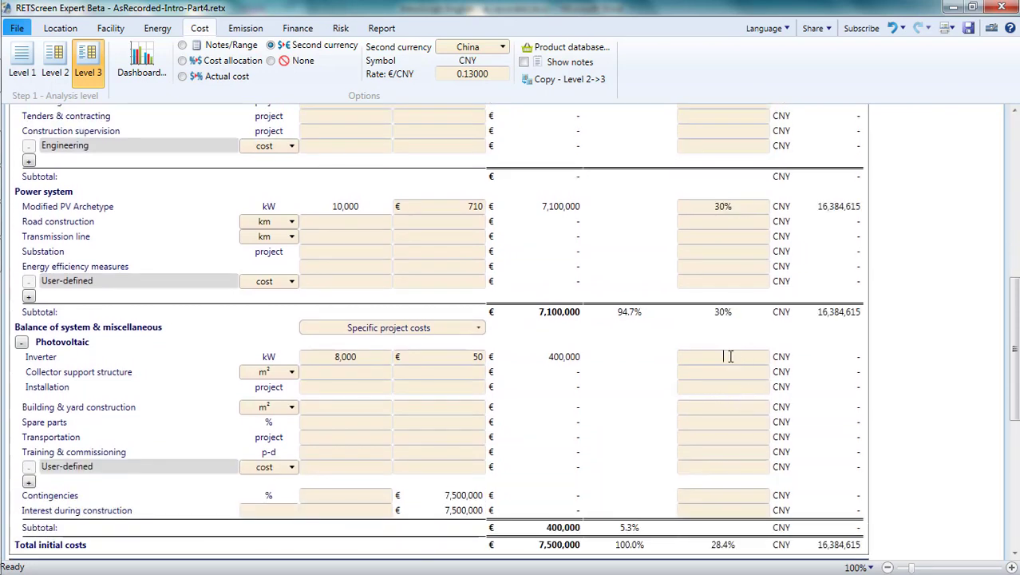
key(Return)
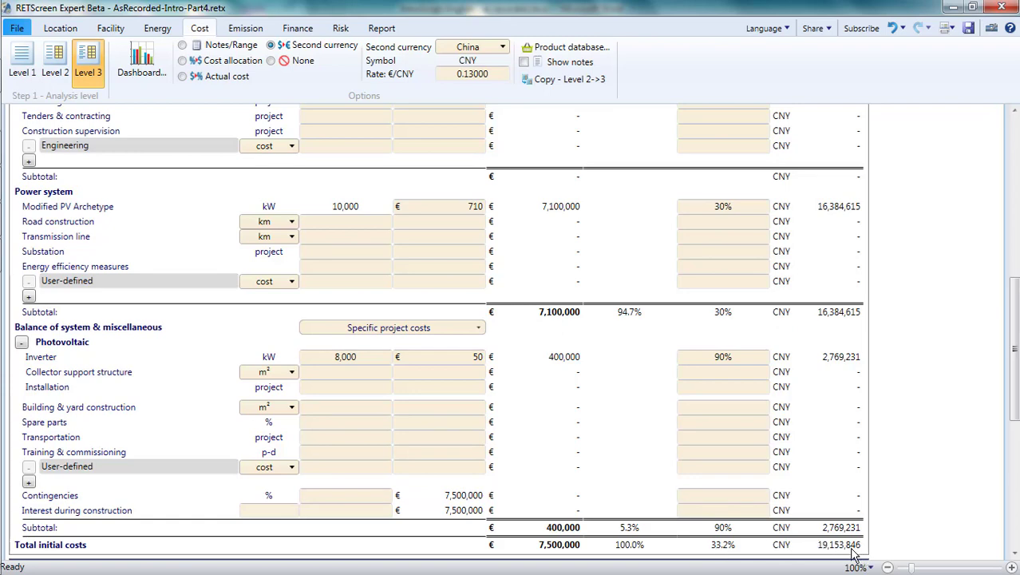
scroll(853, 551, up, 12)
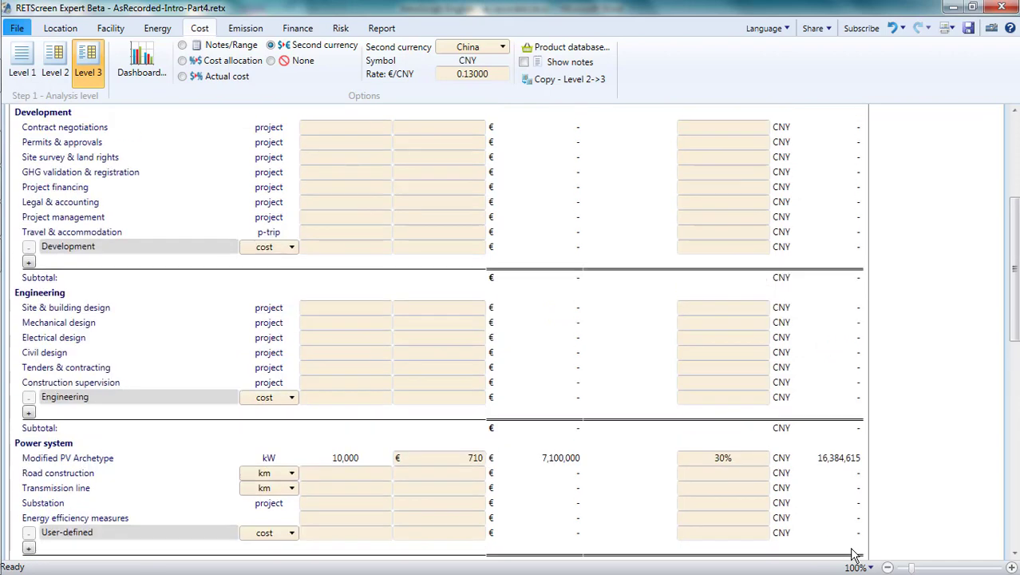
- Return to the Home start page and bring the Integrated features column into view
click(16, 28)
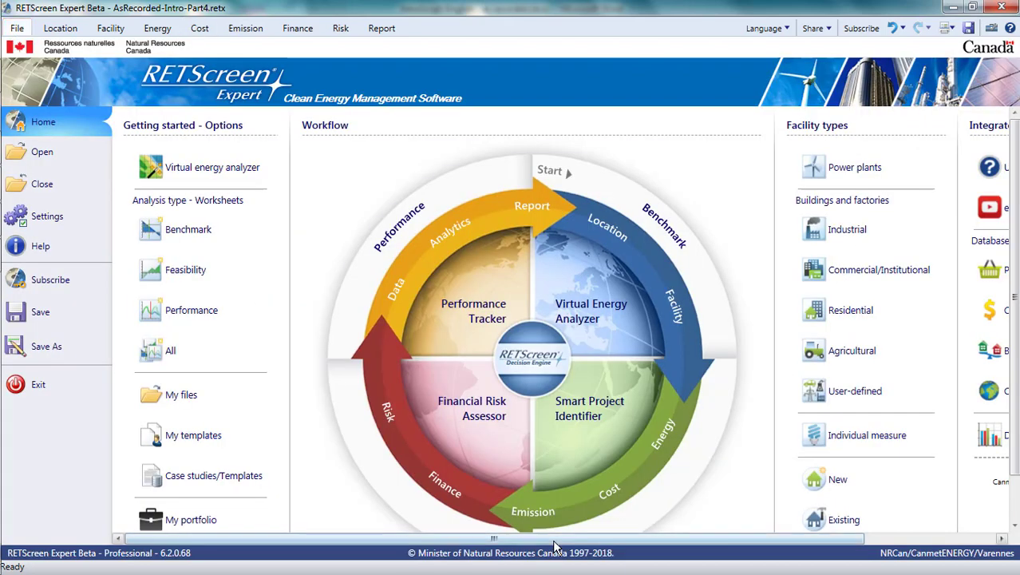
click(910, 539)
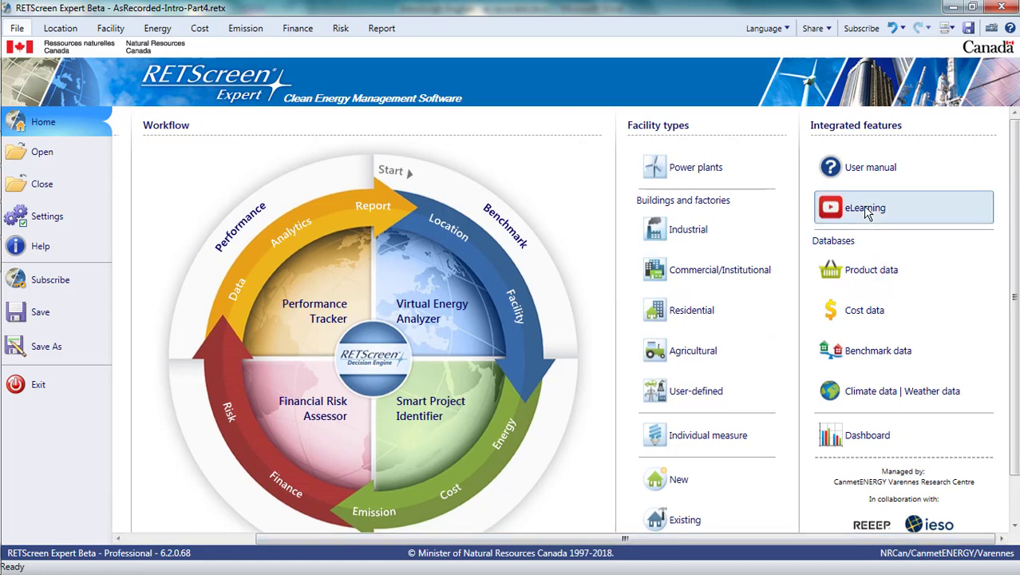